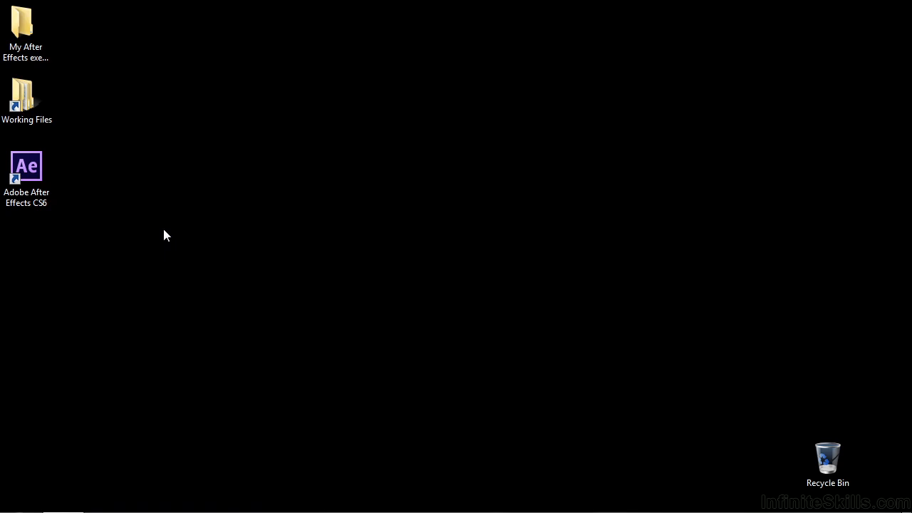
- Open Adobe After Effects CS6 and create a new composition with the HDTV 1080 29.97 preset and a 10-second duration
double_click(47, 169)
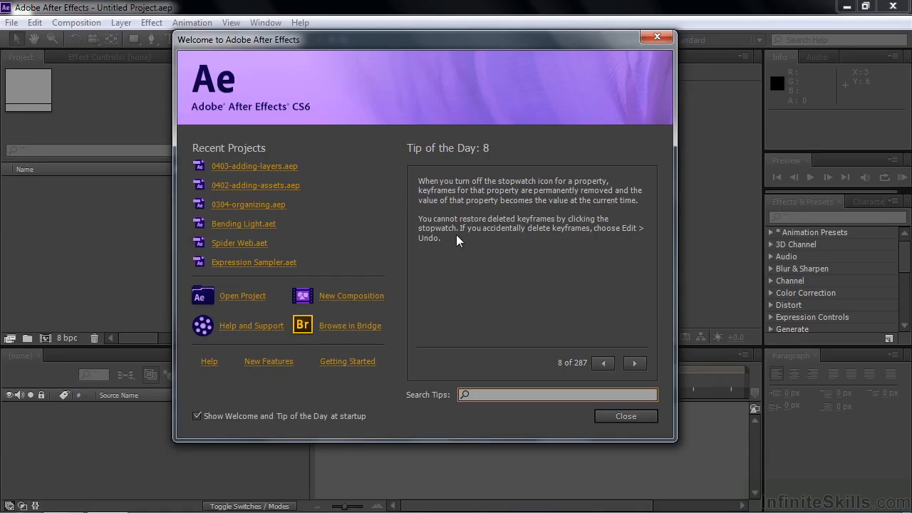
left_click(356, 296)
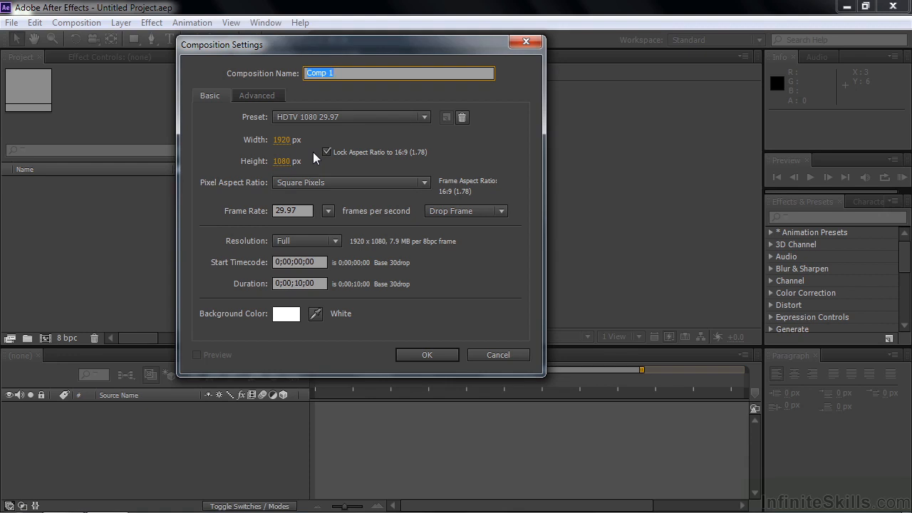
left_click(441, 354)
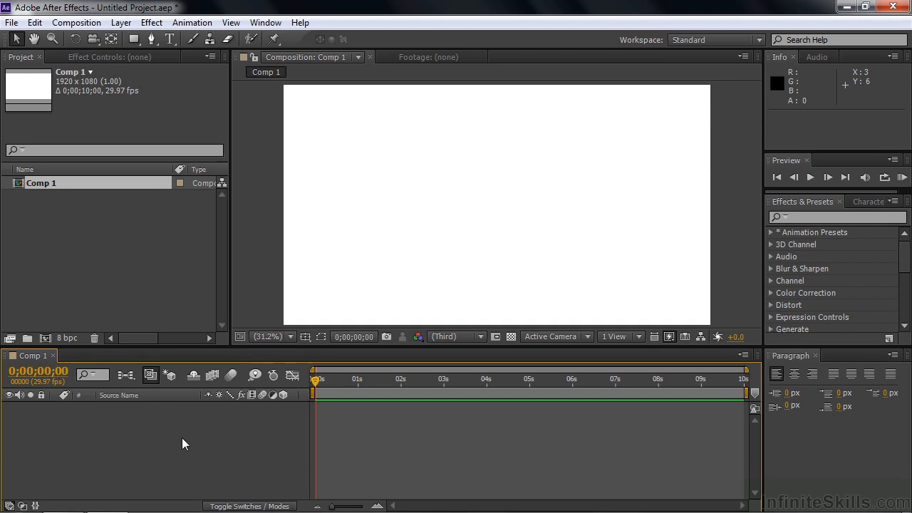
left_click(121, 22)
mouse_move(131, 45)
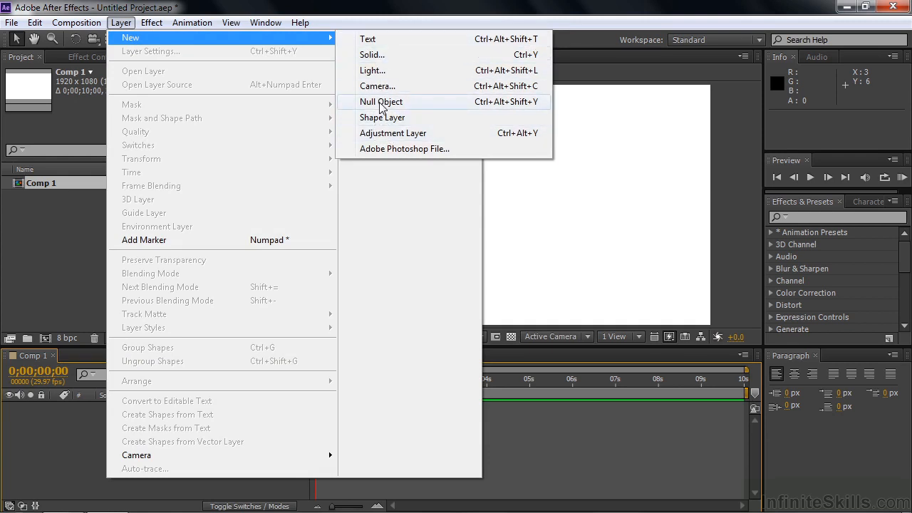
left_click(355, 8)
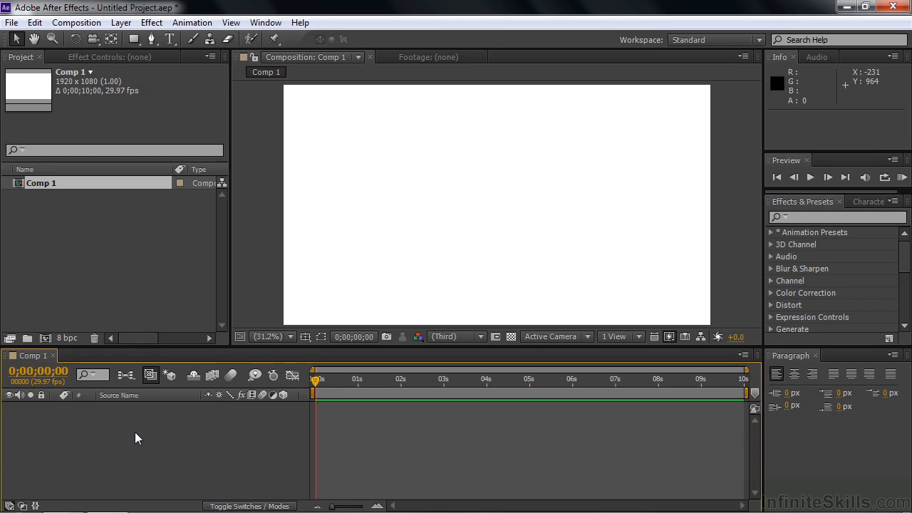
- Add a 1920 x 1080 px solid layer to the composition with the deep red color 9D3117
right_click(154, 428)
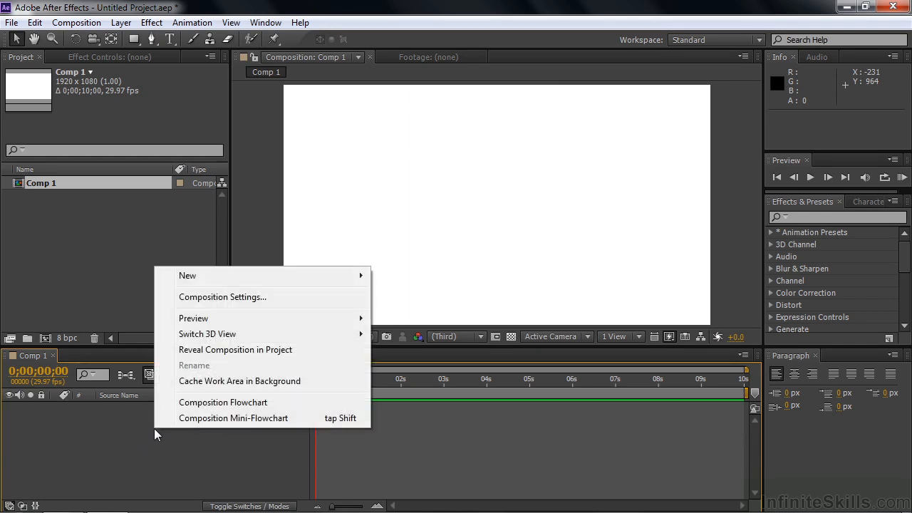
mouse_move(204, 275)
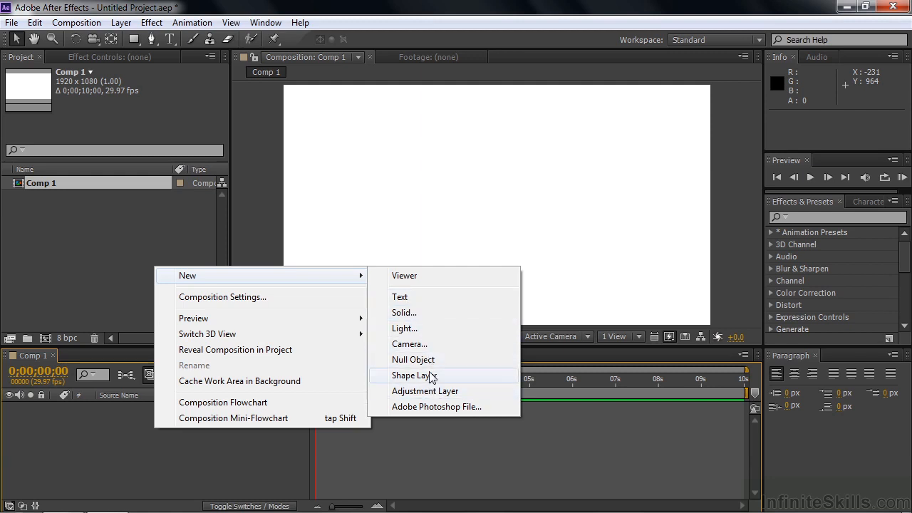
left_click(412, 312)
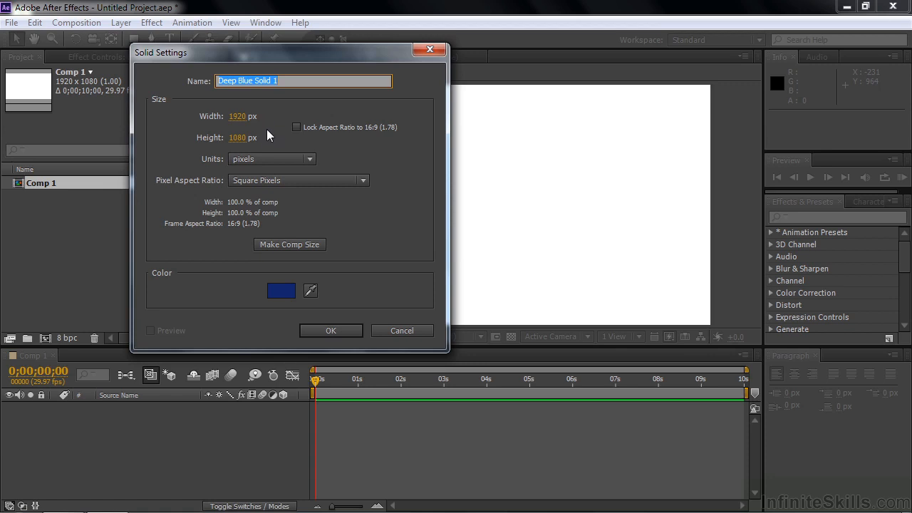
left_click(279, 292)
left_click(334, 271)
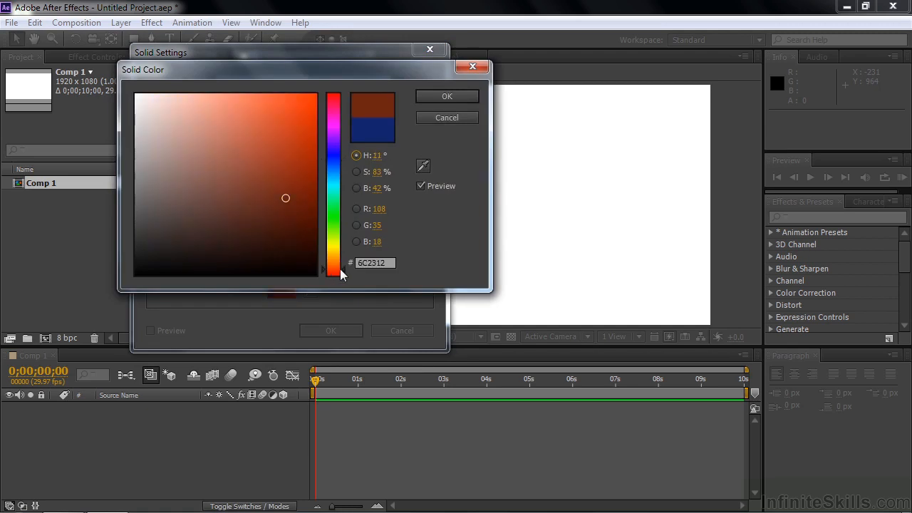
left_click_drag(288, 200, 291, 165)
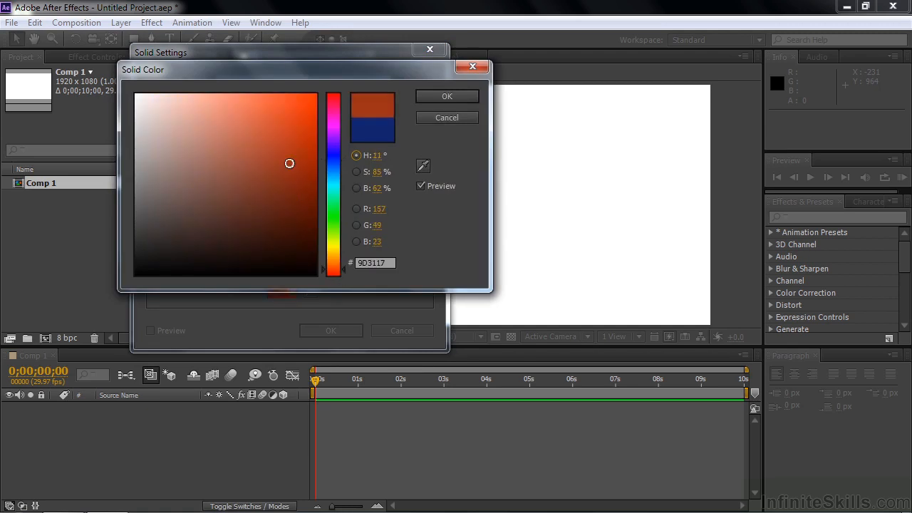
left_click(456, 97)
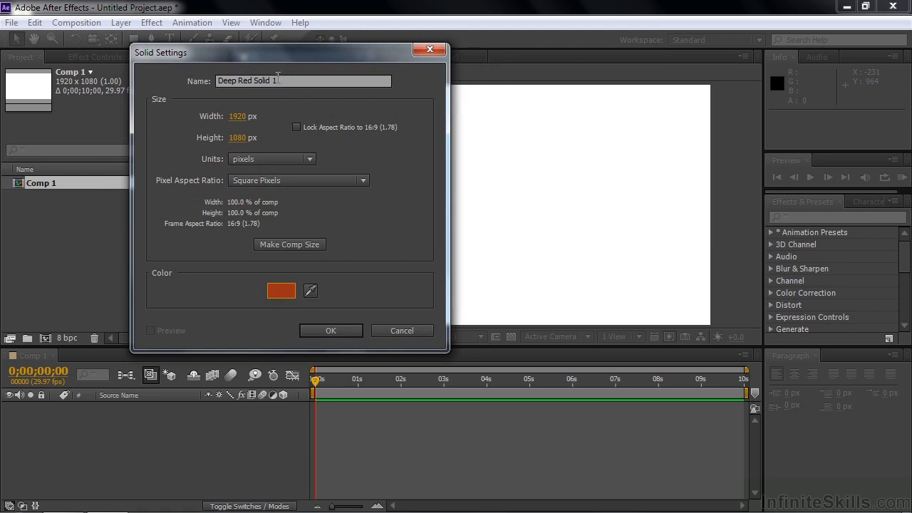
left_click(331, 330)
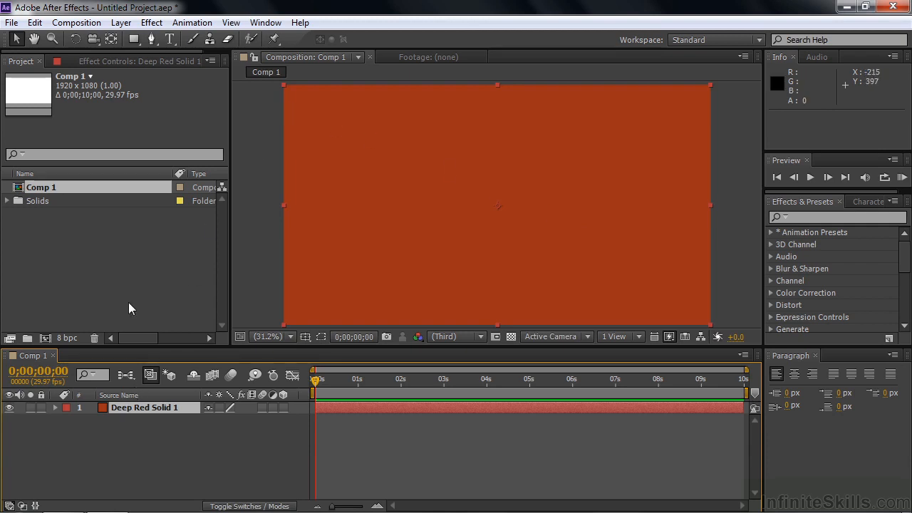
- Change the solid layer's color to deep blue 17319D in its solid settings
left_click(120, 23)
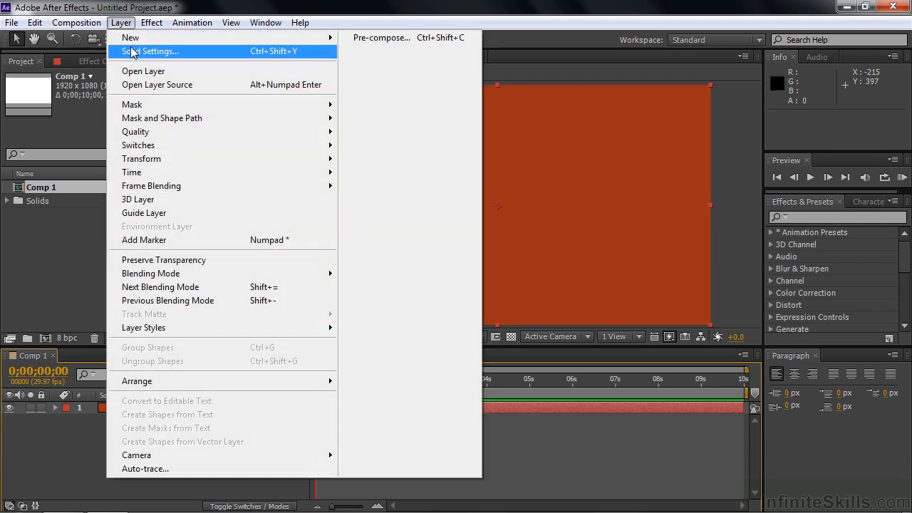
left_click(132, 51)
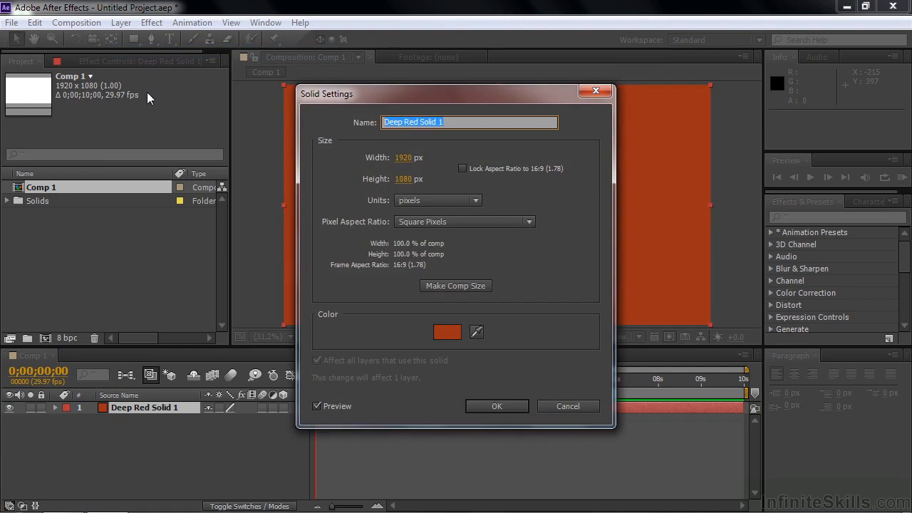
left_click(447, 334)
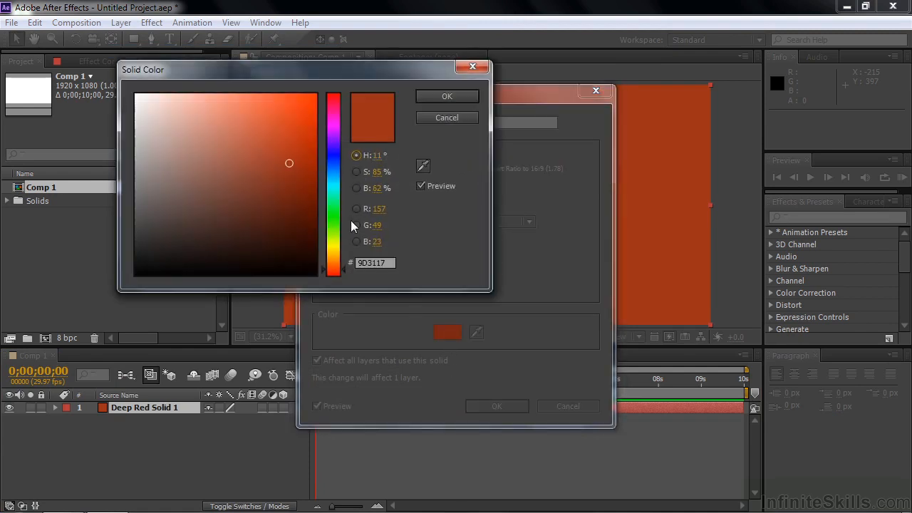
left_click(333, 161)
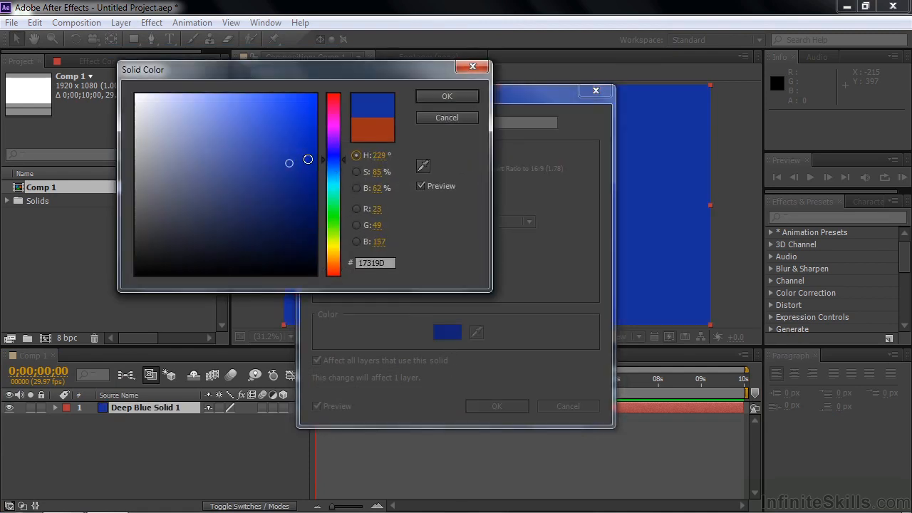
left_click(446, 96)
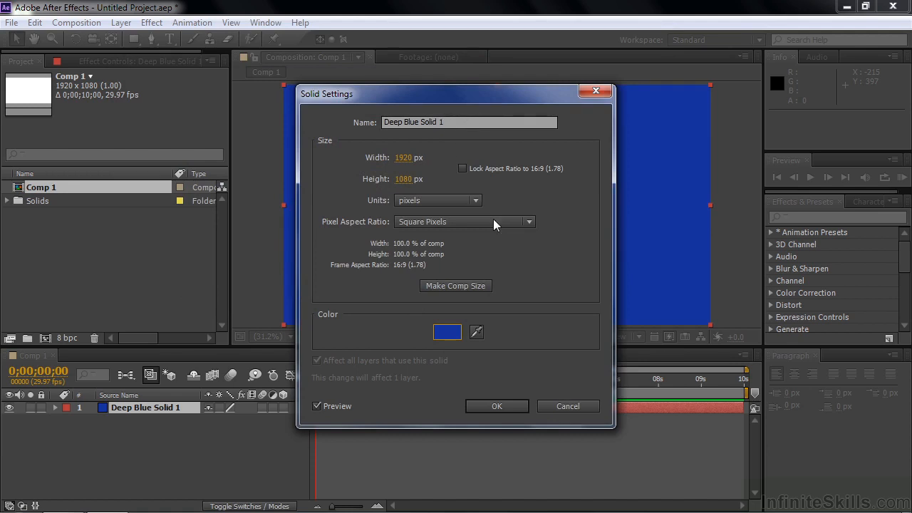
left_click(506, 407)
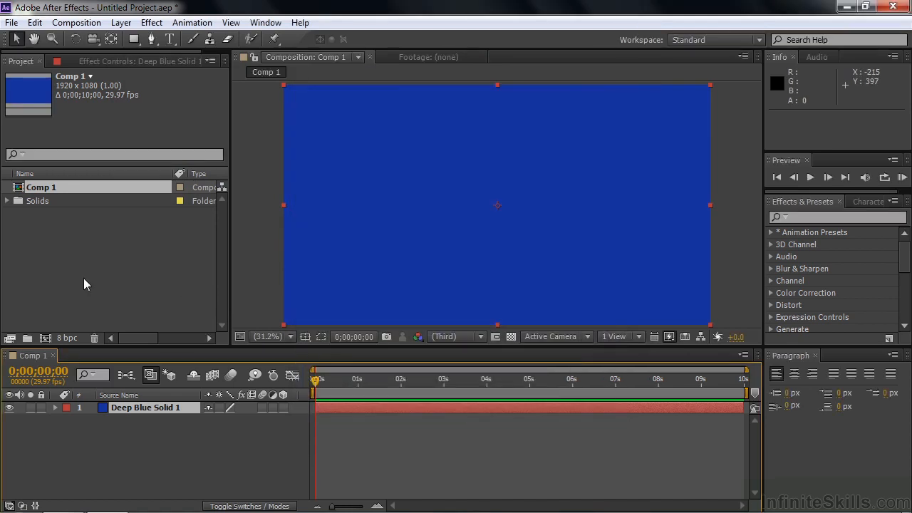
- Inspect the contents of the project's Solids folder, collapse it again and deselect the solid layer
left_click(8, 201)
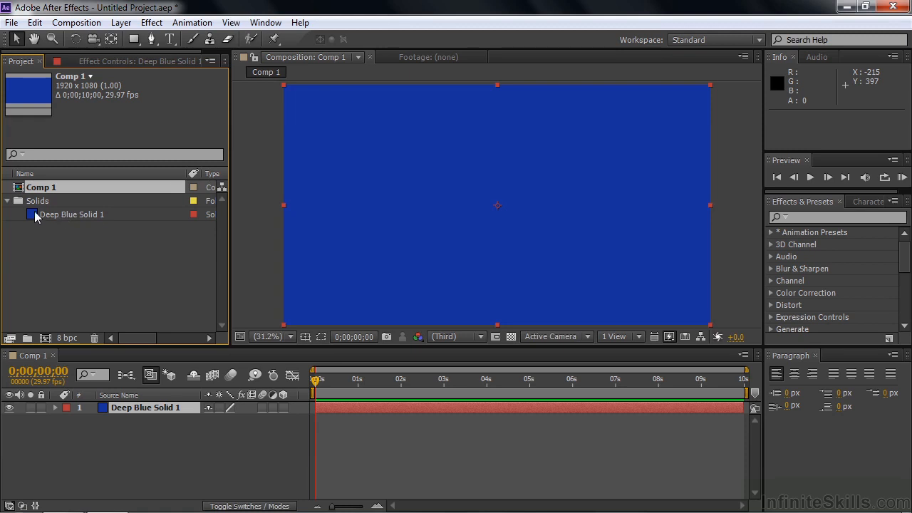
left_click(7, 201)
left_click(122, 440)
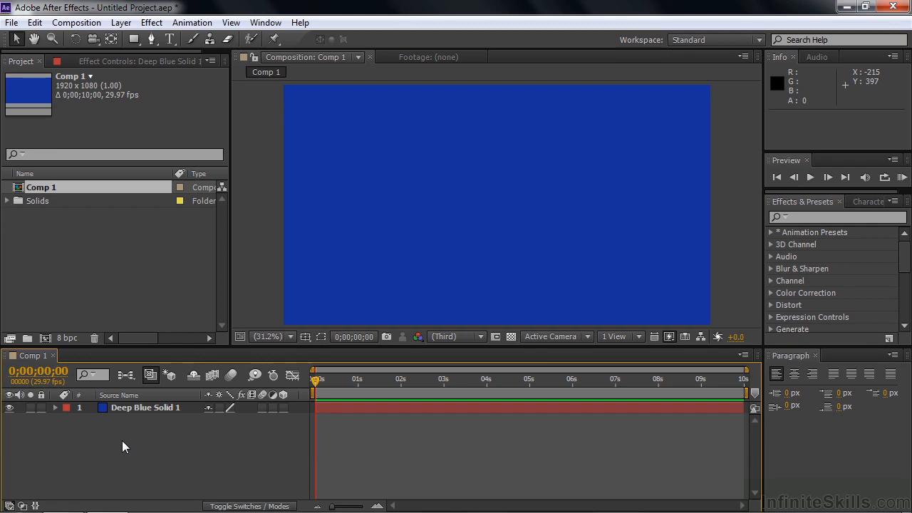
- Add a new text layer above the solid and enter "Text" as its content
right_click(183, 438)
mouse_move(243, 286)
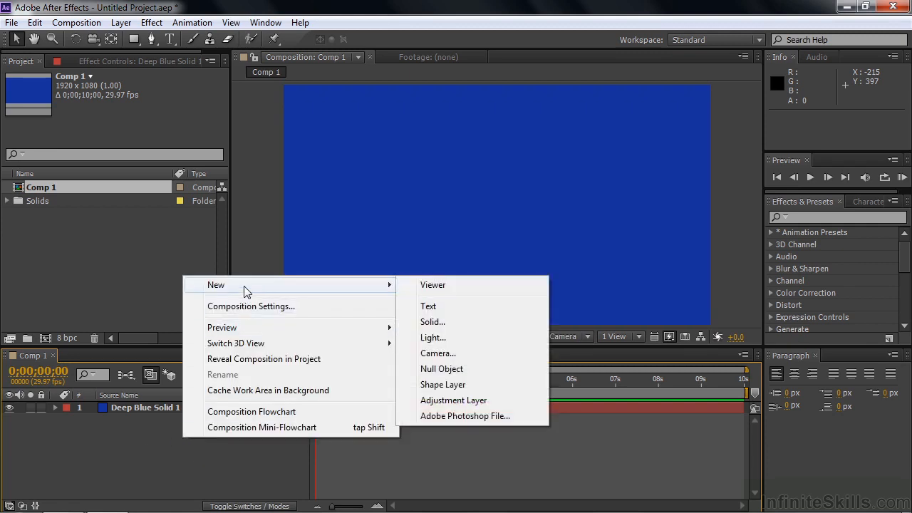
left_click(429, 308)
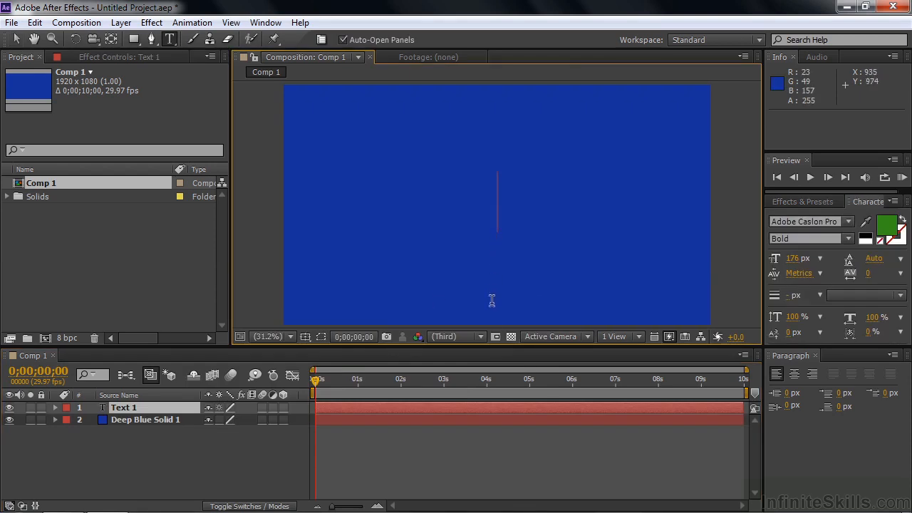
type("Text")
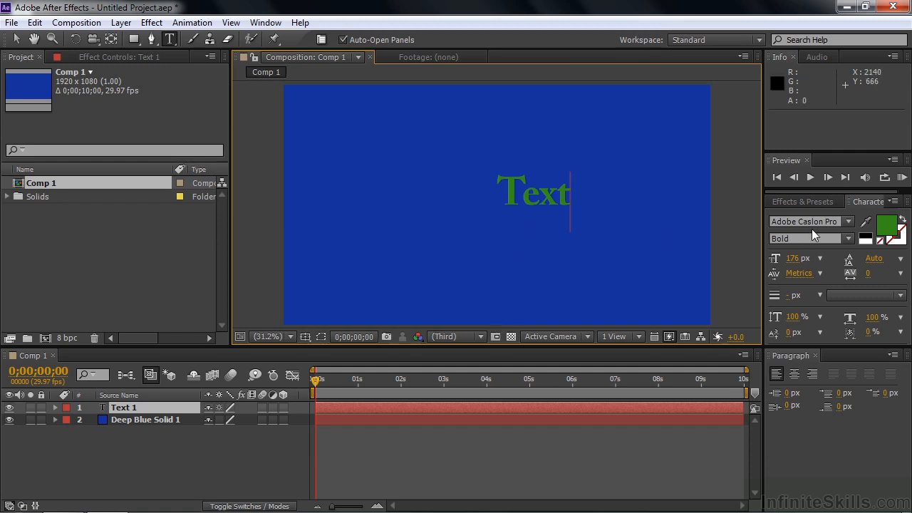
- Move the text slightly down toward the center of the composition and scale it to about 139% by 153%
left_click(15, 39)
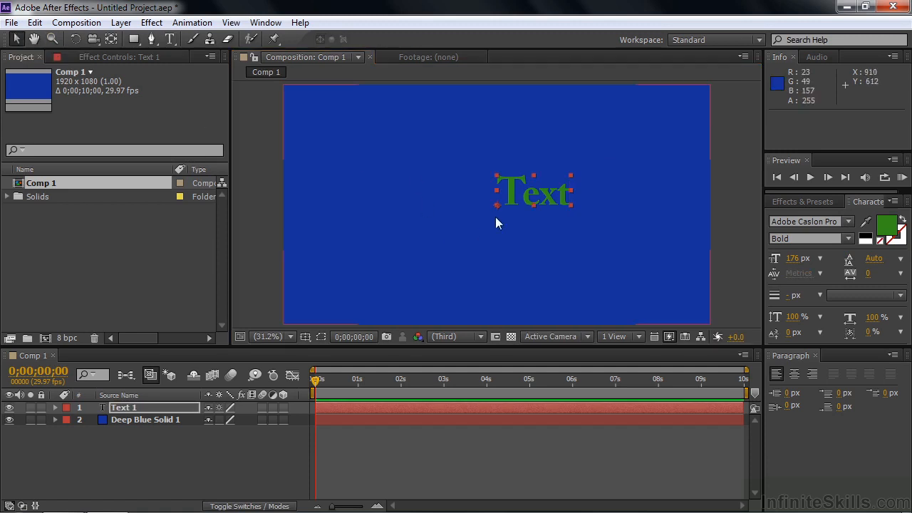
left_click_drag(540, 202, 563, 175)
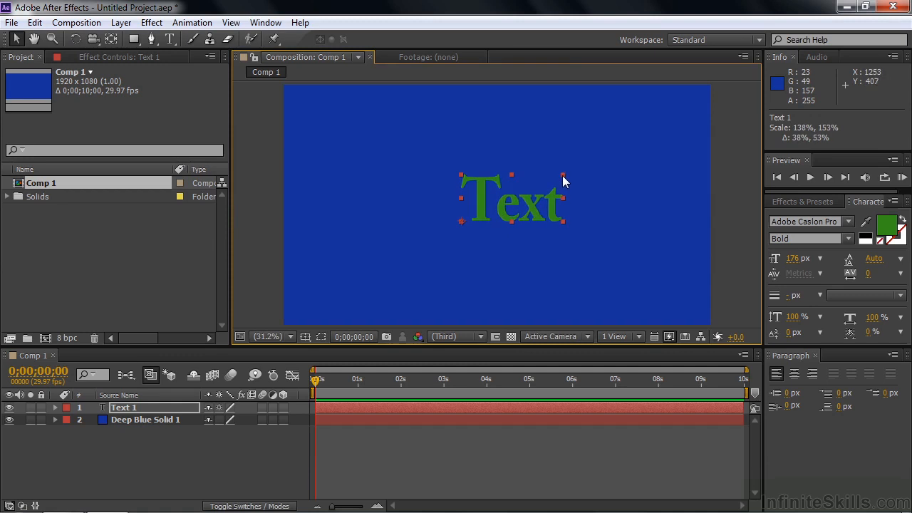
left_click(430, 221)
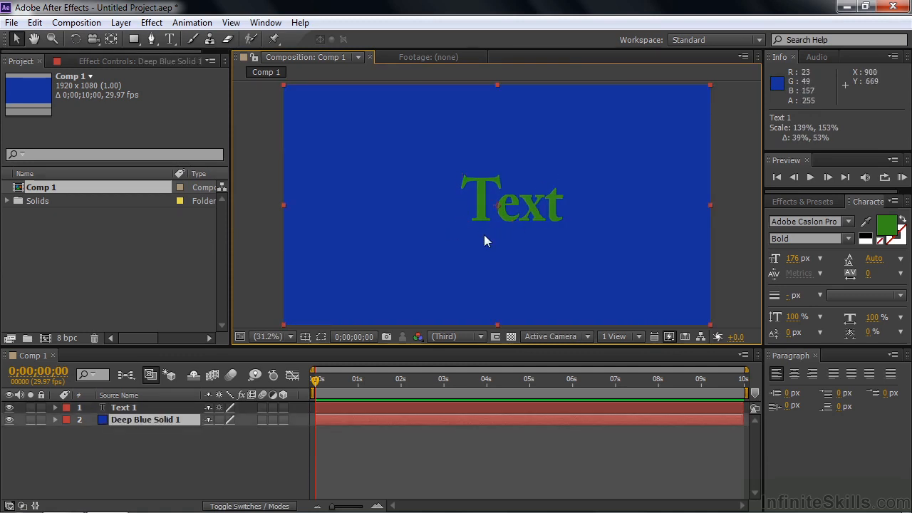
left_click(163, 474)
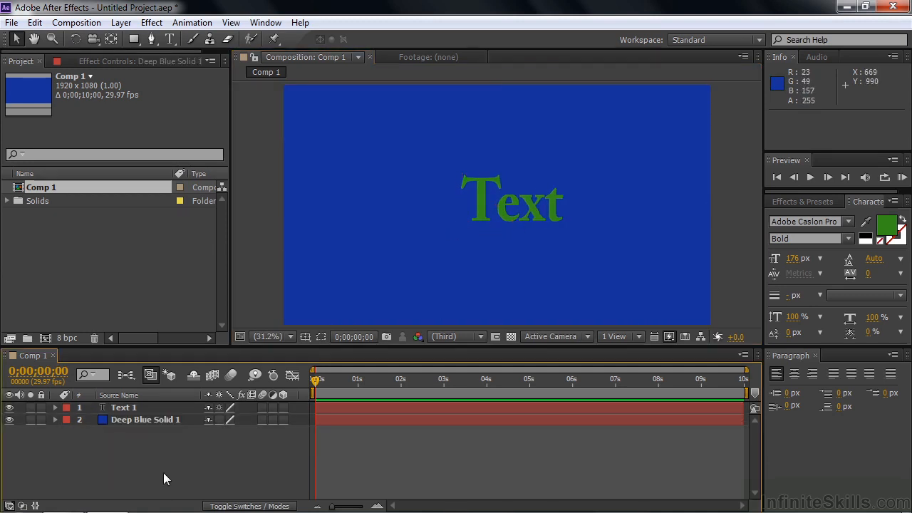
- Add an empty shape layer above the text layer and leave all layers deselected
right_click(170, 461)
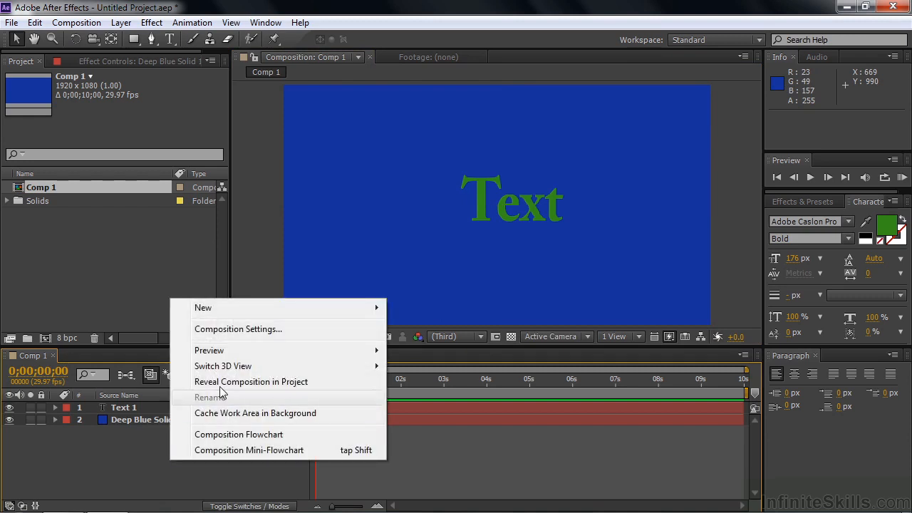
mouse_move(230, 310)
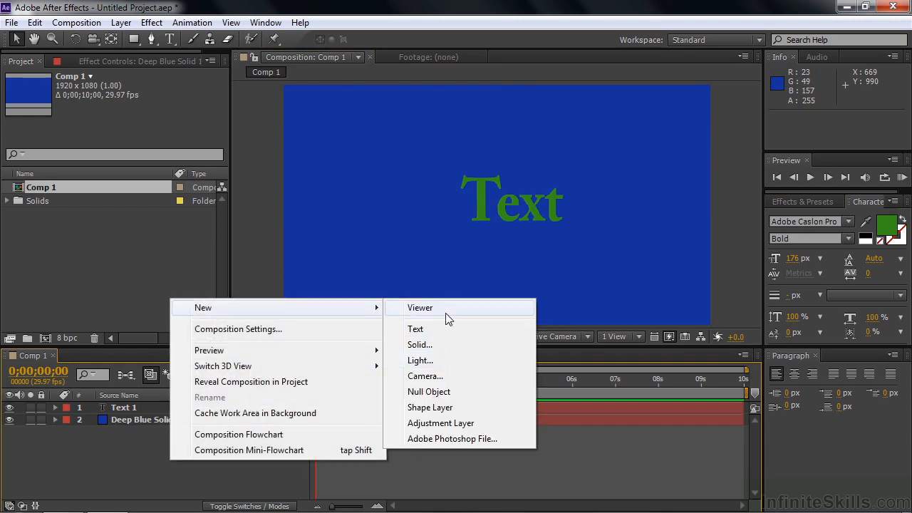
left_click(455, 411)
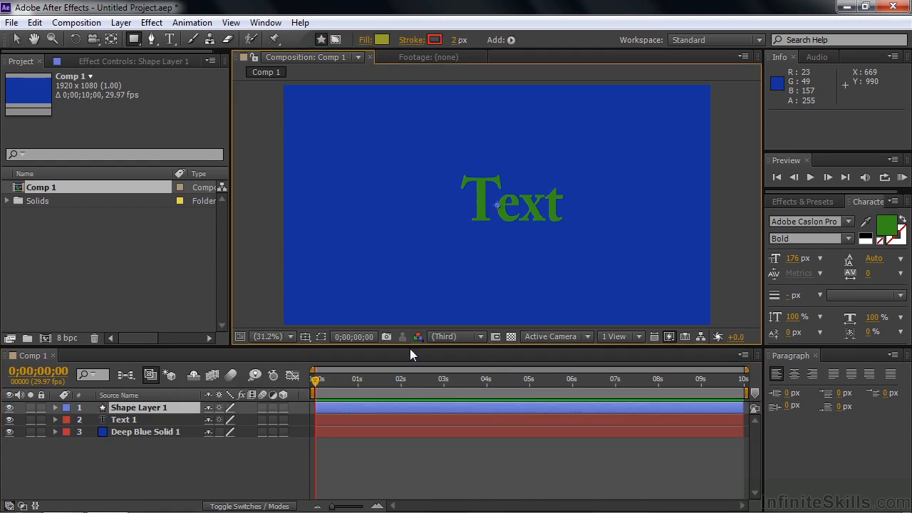
left_click(184, 467)
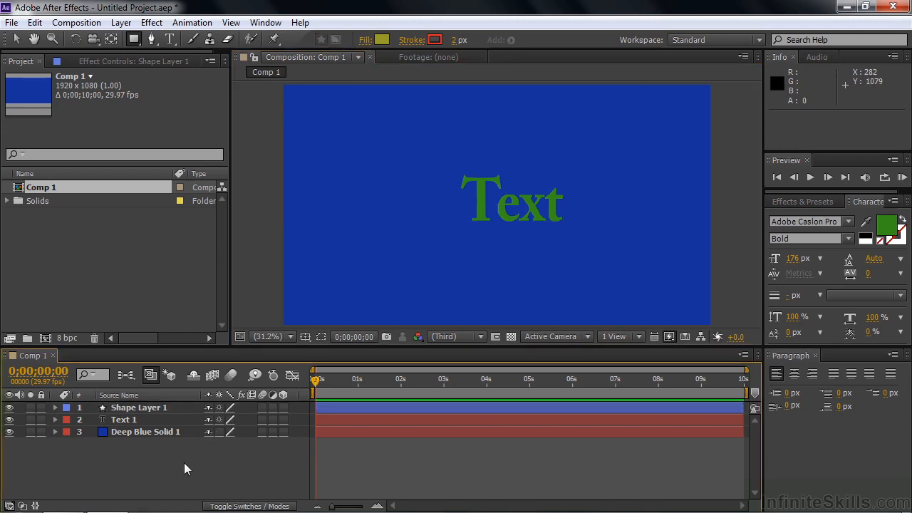
- Draw a five-pointed star on the shape layer with the Star tool, above and left of the text and overlapping its first letter
left_click(124, 409)
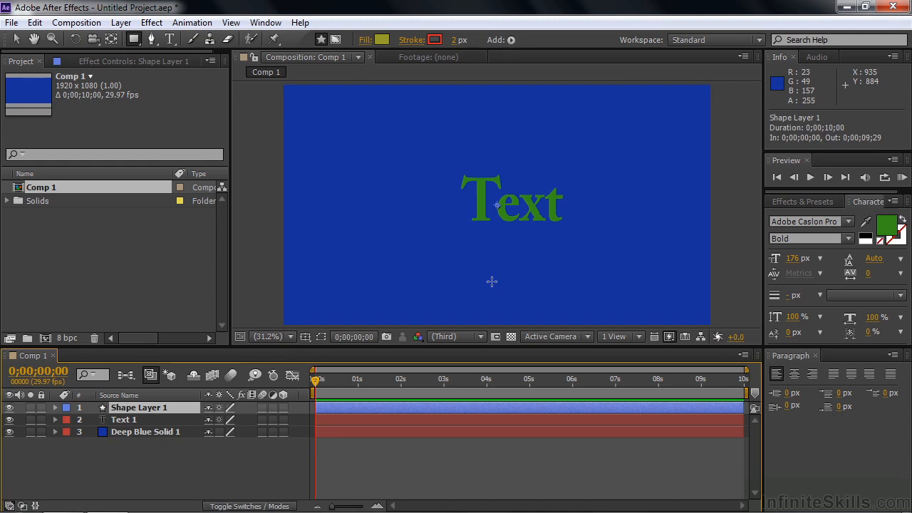
left_click(139, 43)
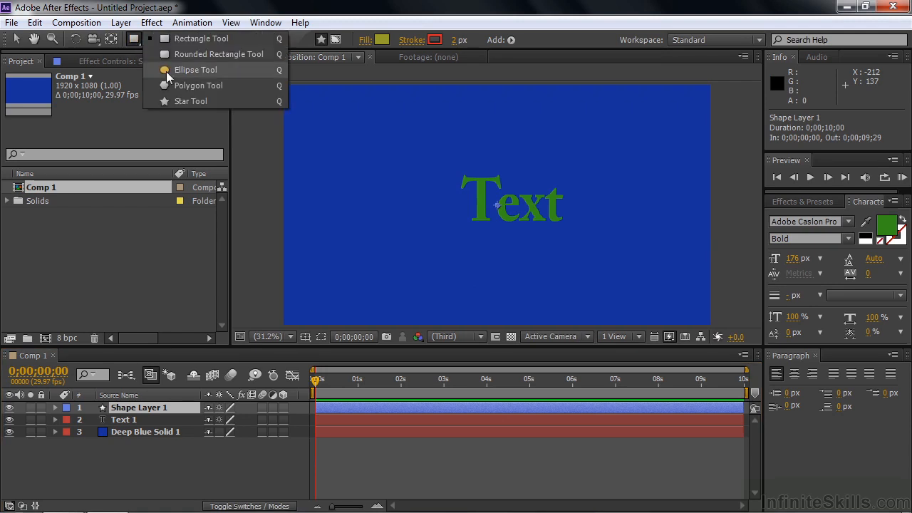
left_click(174, 102)
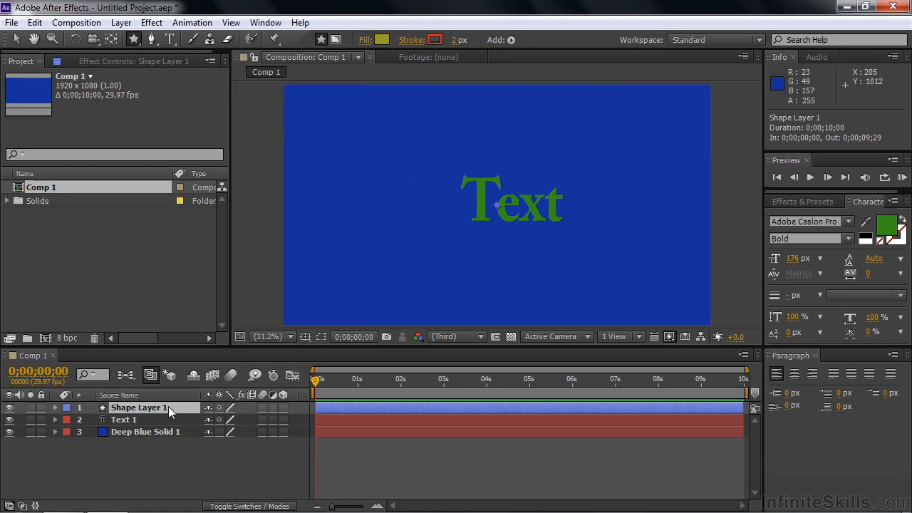
left_click_drag(426, 157, 474, 211)
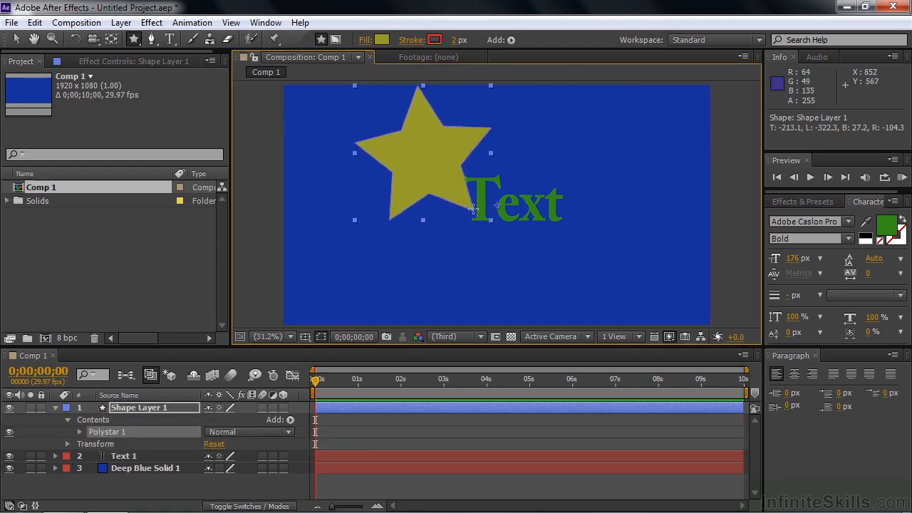
- Move the star down and slightly left, to a layer position of about 937.6, 693.8, and collapse the shape layer's properties
left_click(16, 40)
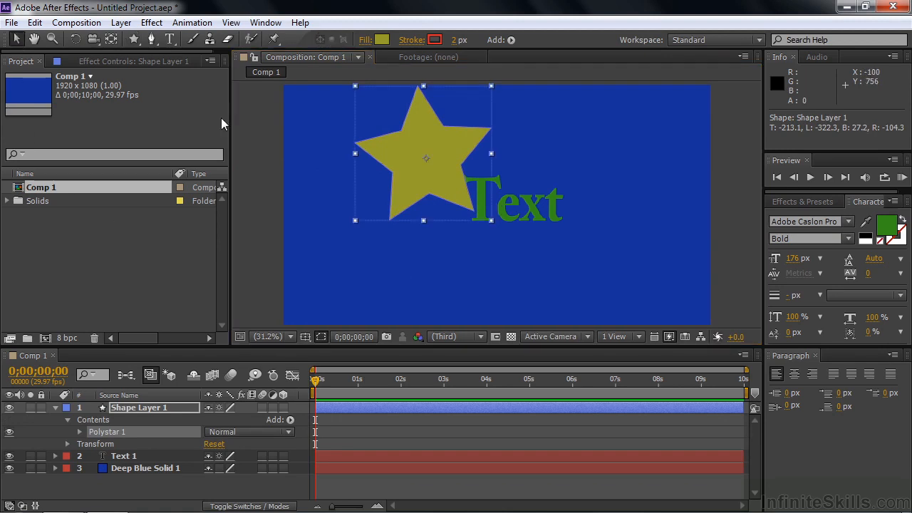
left_click_drag(467, 167, 463, 202)
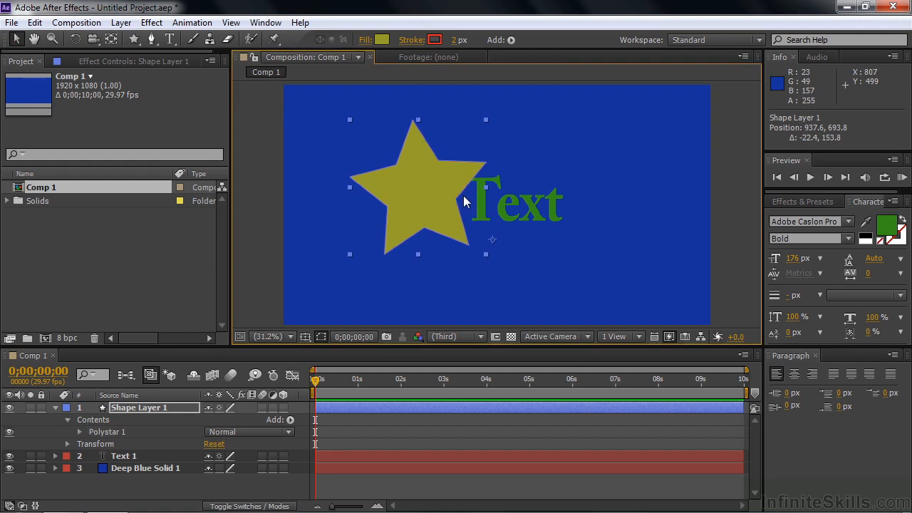
left_click(56, 409)
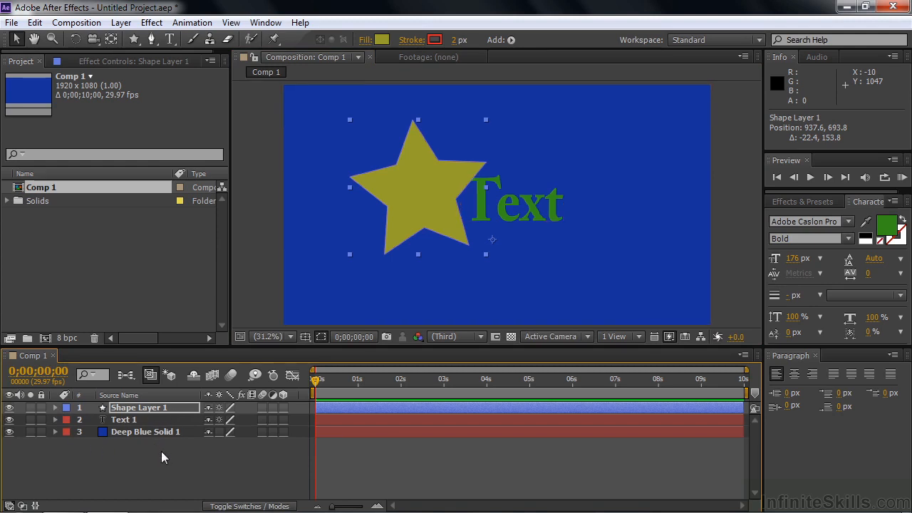
- Place the shape layer beneath the text layer and move the text left over the star, to position about 681.2, 597.7
left_click(171, 412)
left_click_drag(170, 412, 172, 429)
left_click_drag(517, 217, 491, 214)
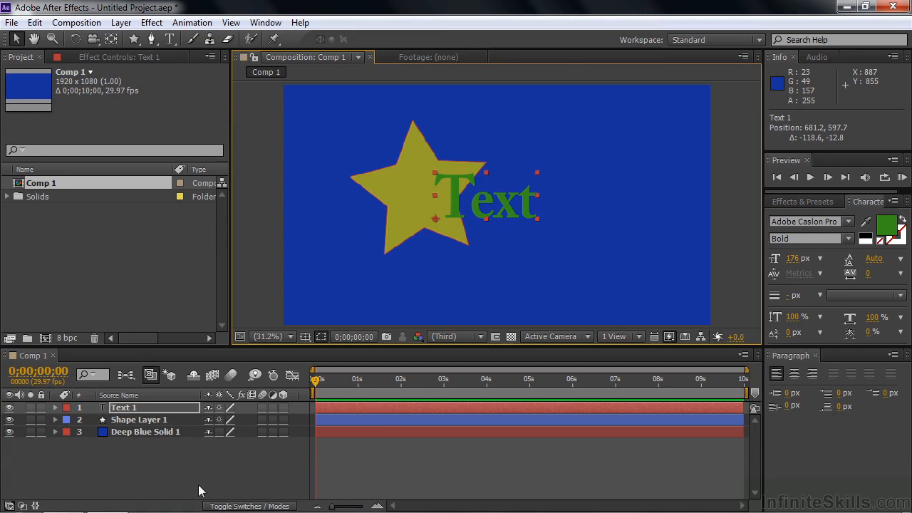
- Add a new adjustment layer above the text, shape and solid layers
right_click(244, 464)
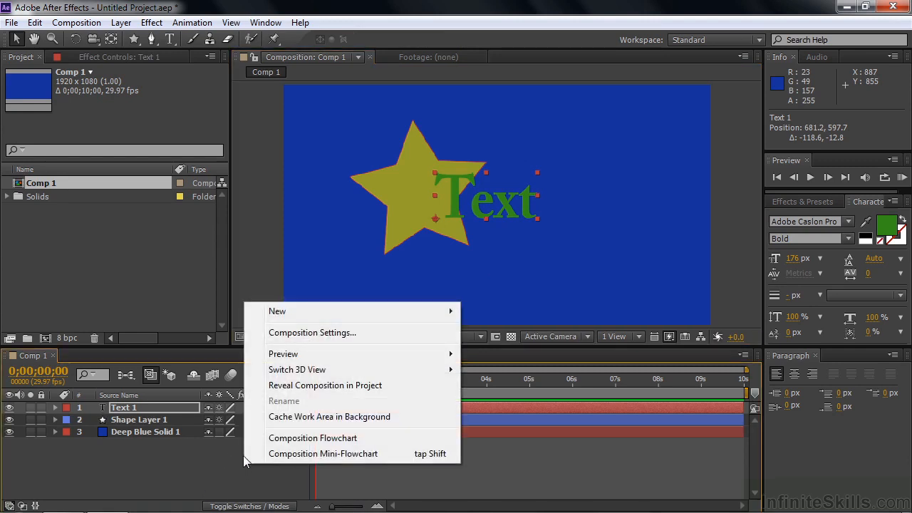
mouse_move(298, 319)
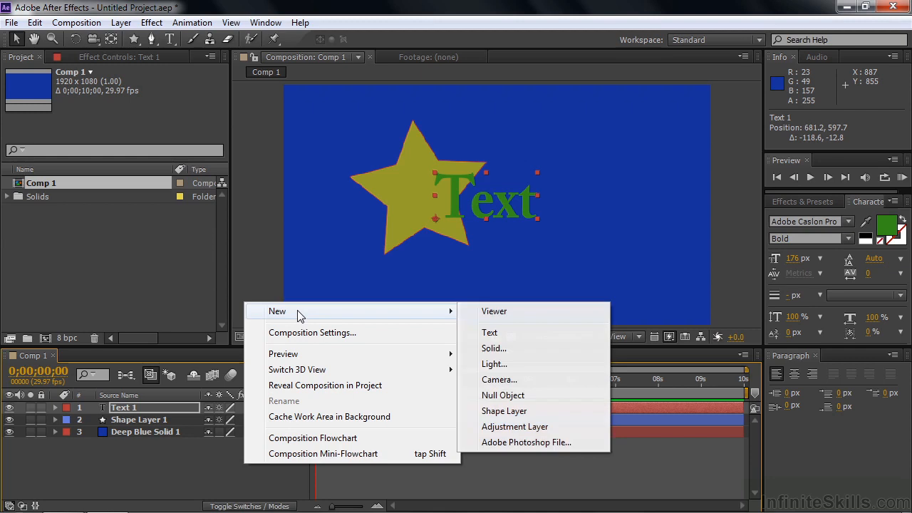
left_click(533, 426)
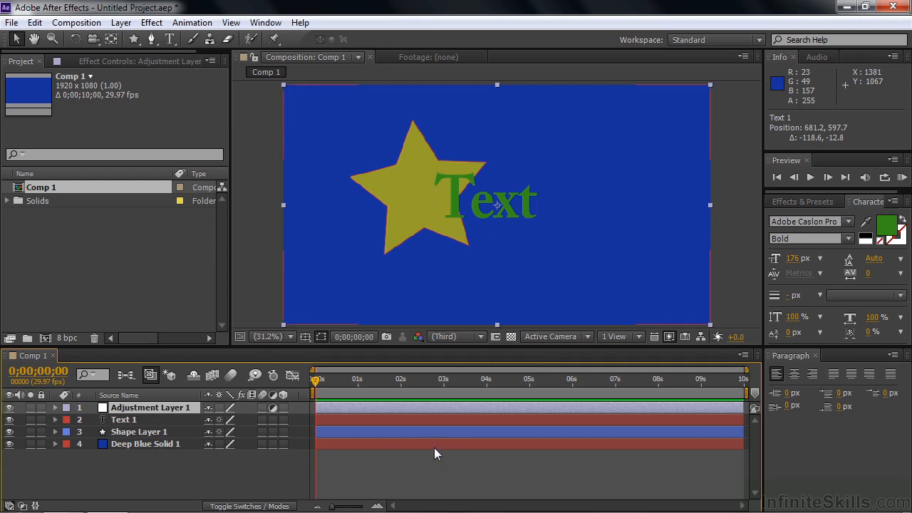
- Apply the Hue/Saturation effect to the adjustment layer and set its Master Hue to +70°
left_click(815, 201)
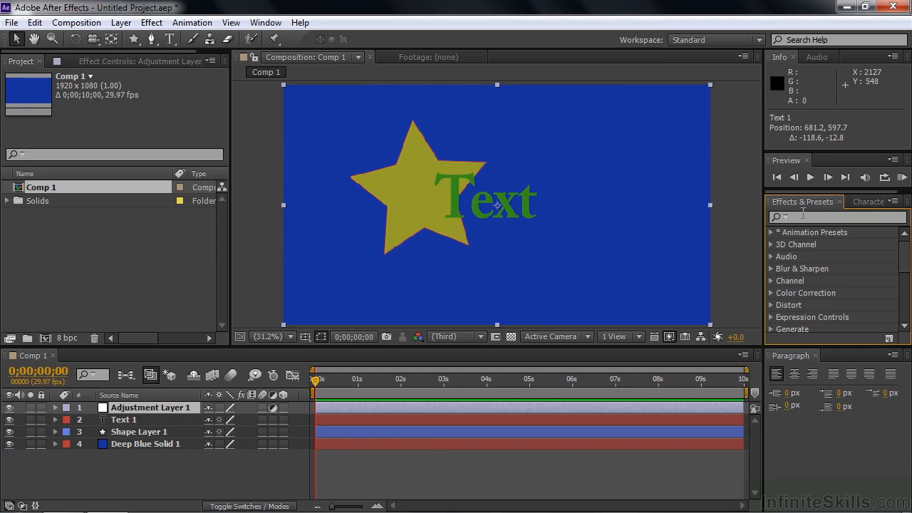
left_click(800, 218)
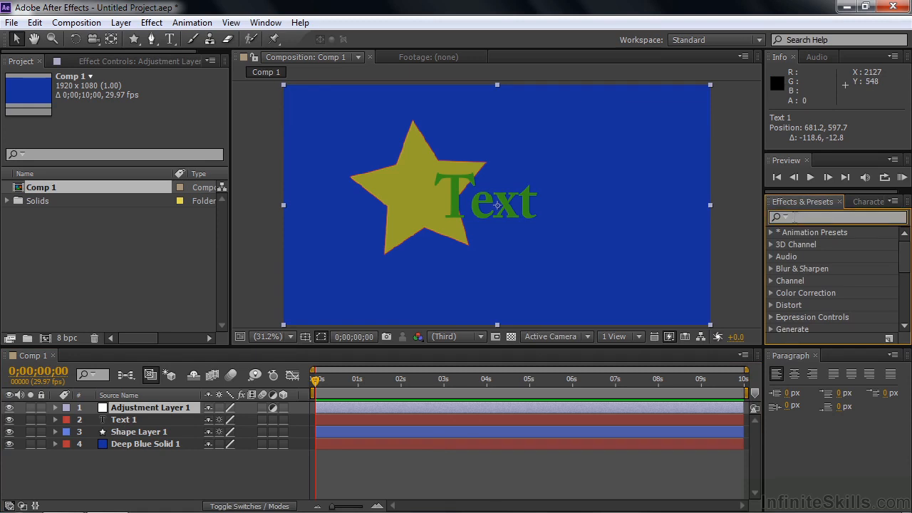
type("hue")
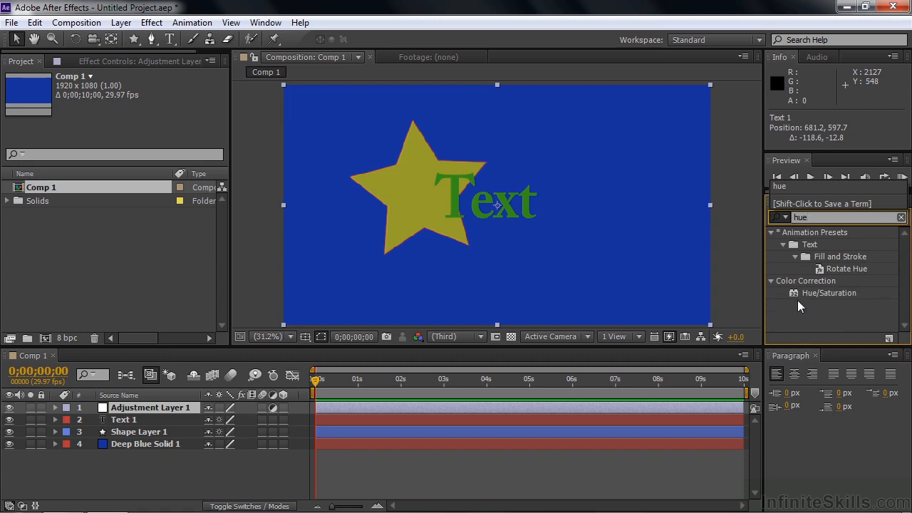
left_click_drag(796, 296, 404, 404)
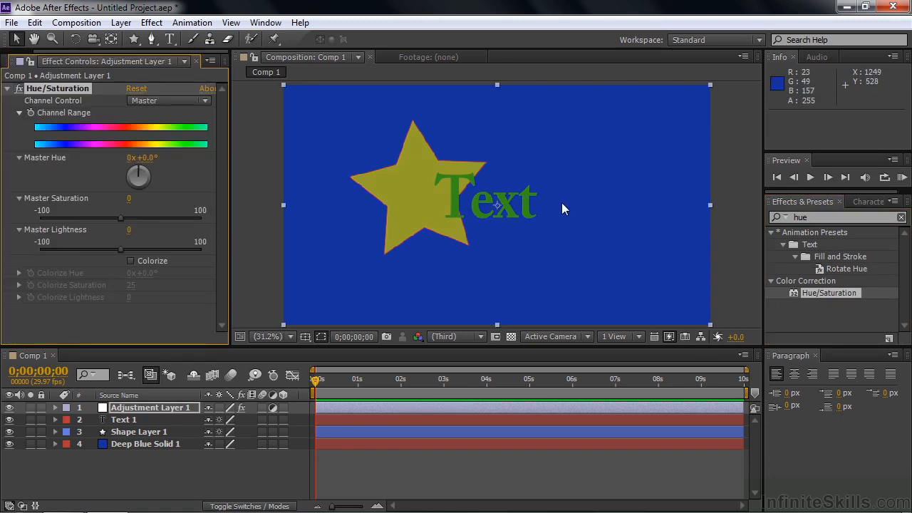
left_click_drag(138, 175, 215, 179)
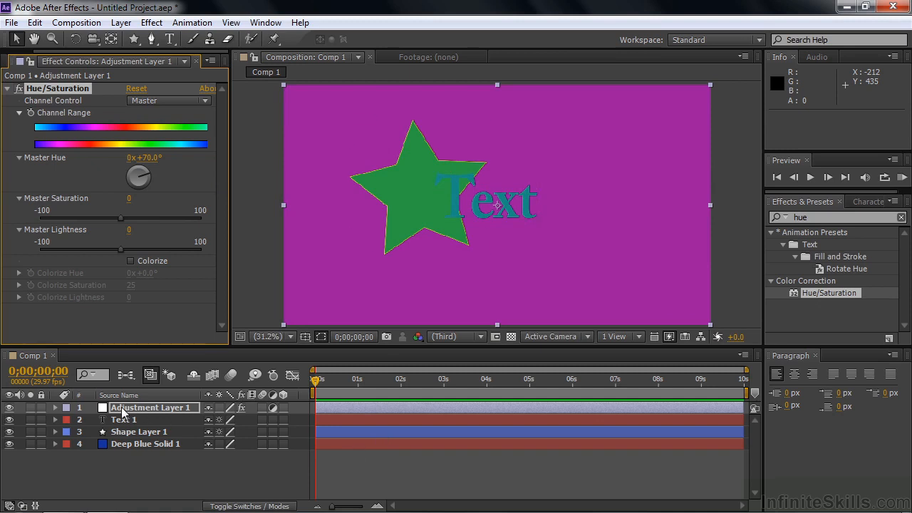
- Move the adjustment layer below the text layer and further down below the shape layer, directly above the solid
left_click(121, 409)
left_click(122, 411)
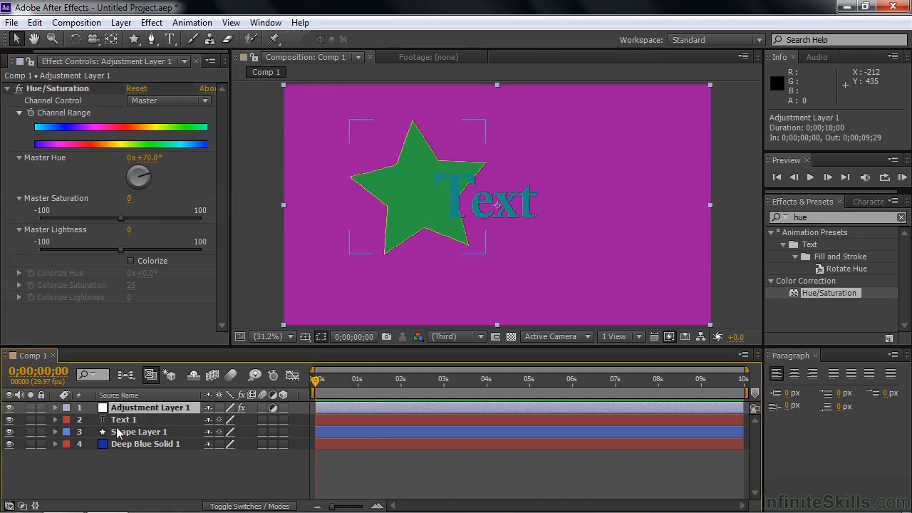
left_click_drag(124, 413, 122, 426)
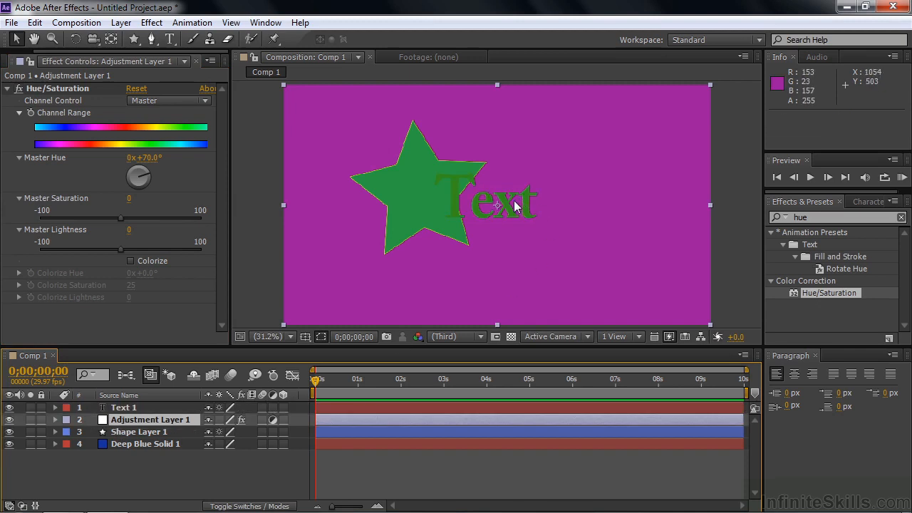
left_click_drag(130, 422, 126, 436)
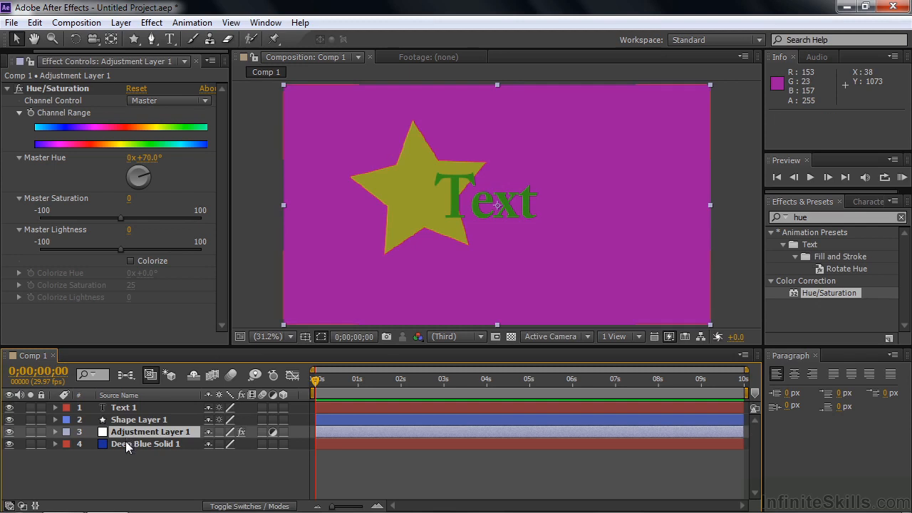
- Return the adjustment layer to the top of the layer stack and leave all layers deselected
left_click(132, 434)
left_click_drag(132, 438, 152, 404)
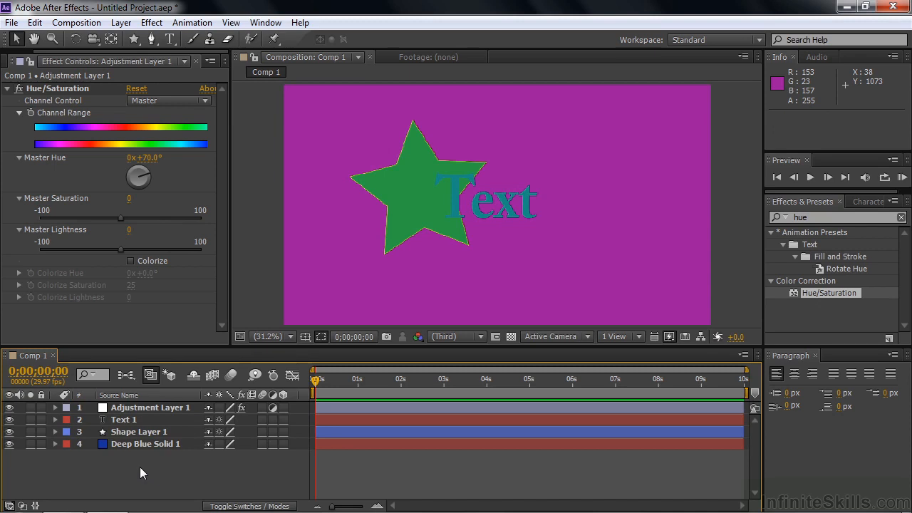